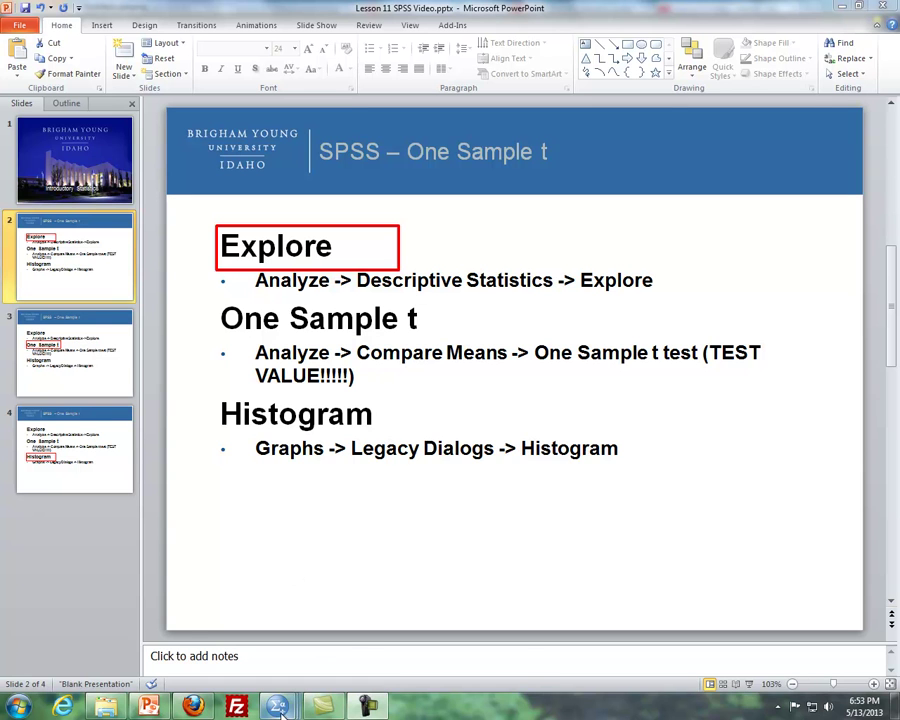
Switch from the BabyBoom data to the BodyTemp dataset.
mouse_move(278, 706)
click(290, 639)
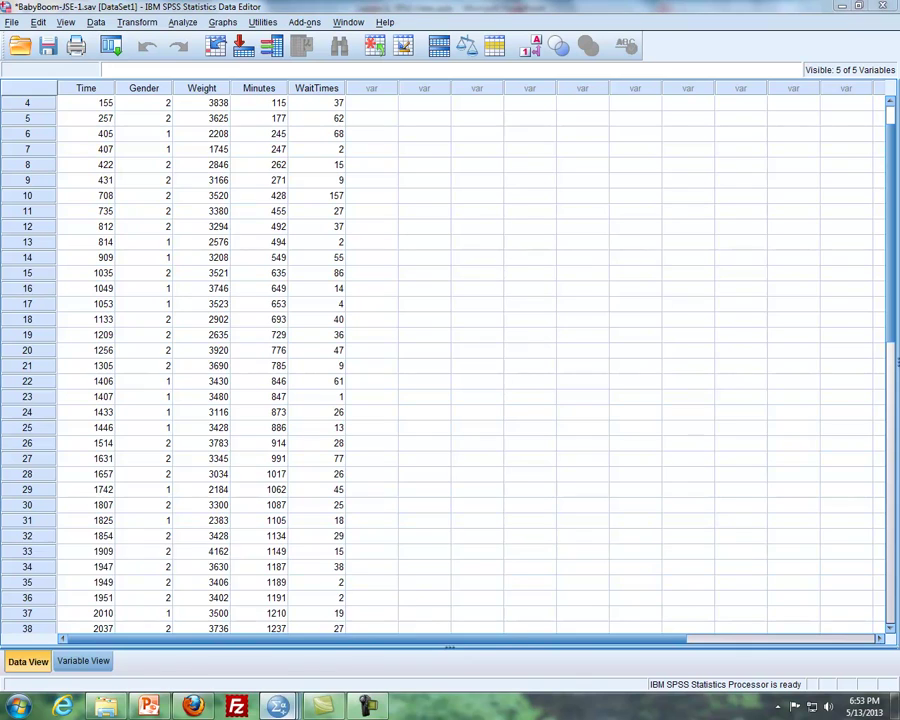
click(410, 635)
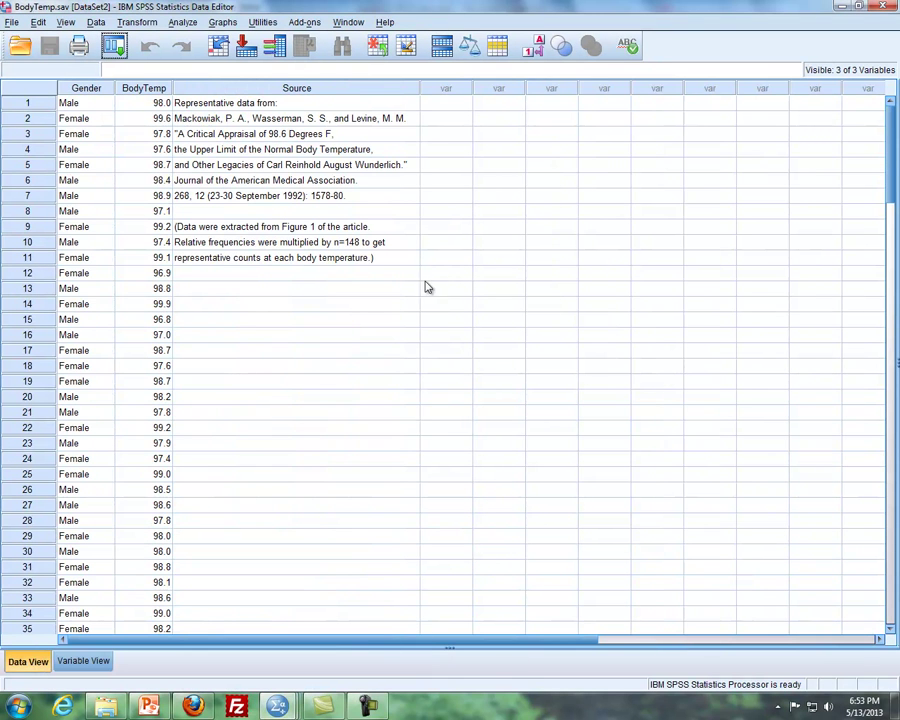
Open Explore, reset it to defaults, and make BodyTemp the dependent variable.
click(184, 23)
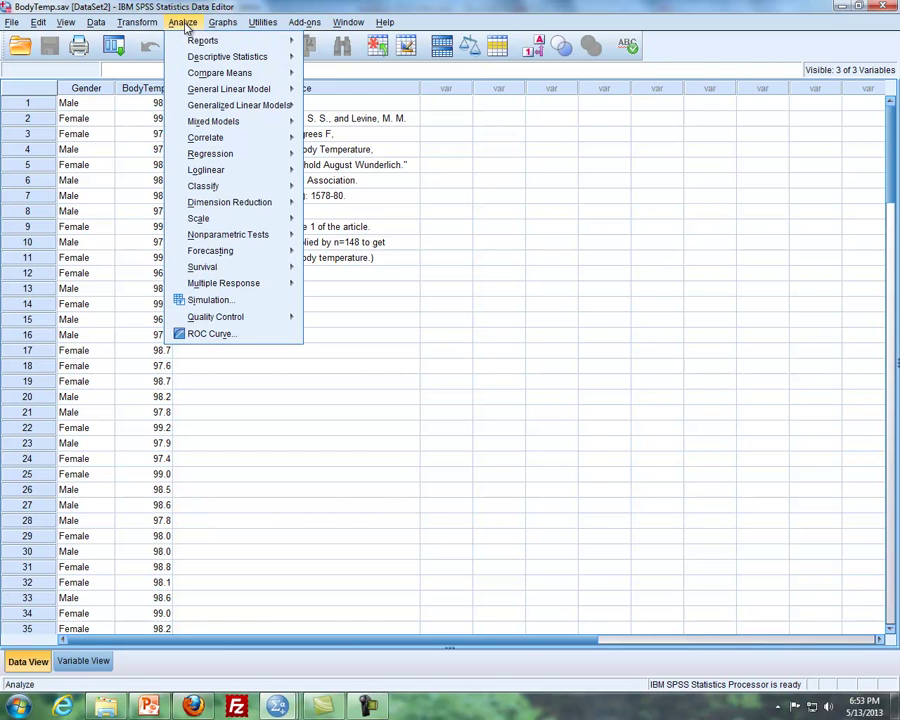
mouse_move(237, 60)
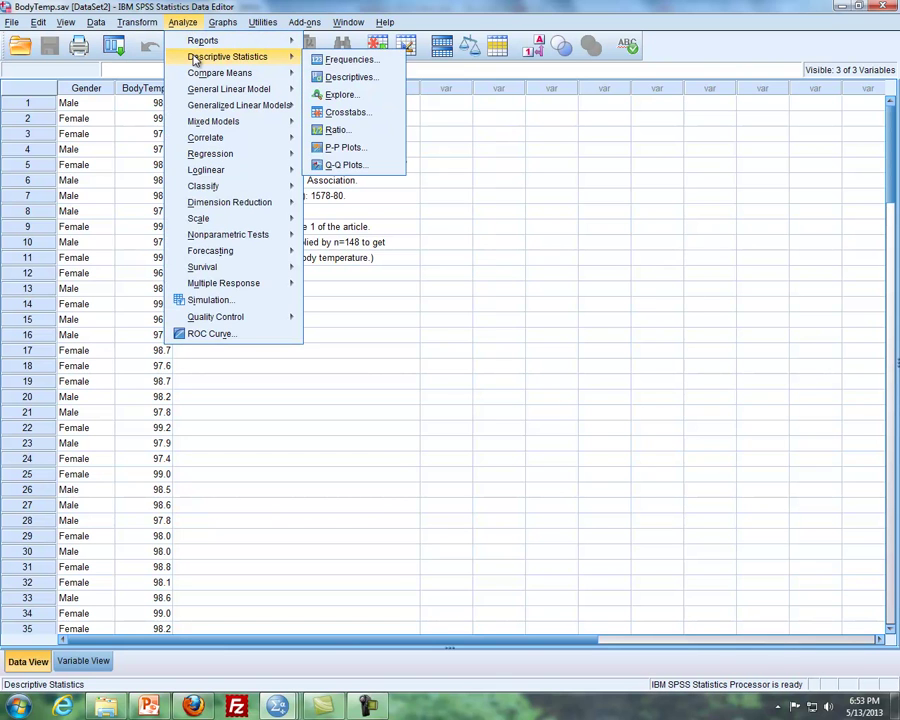
click(340, 95)
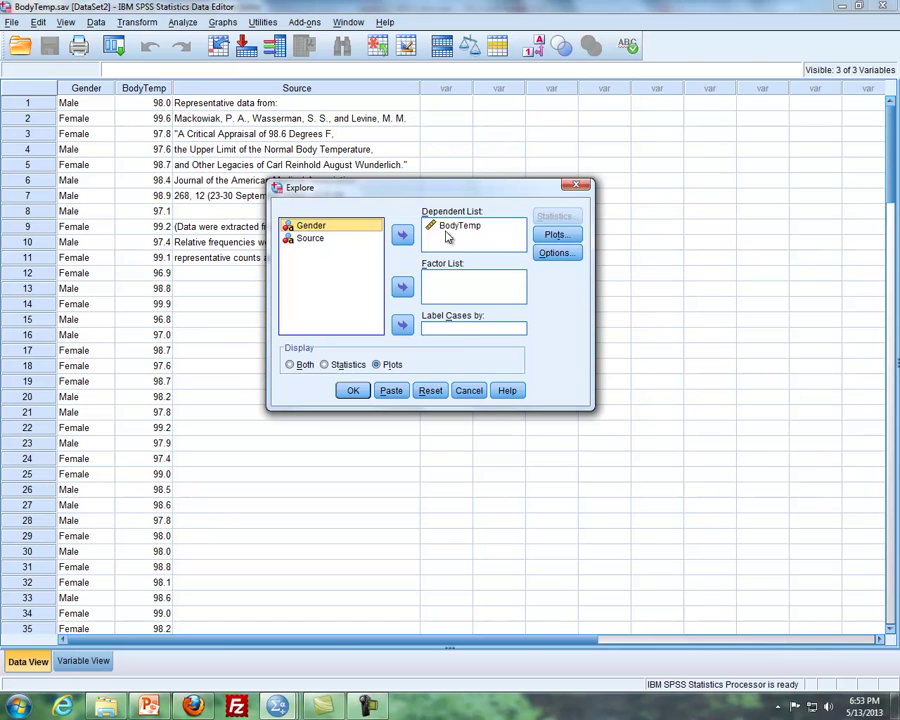
click(433, 391)
drag(330, 240, 466, 234)
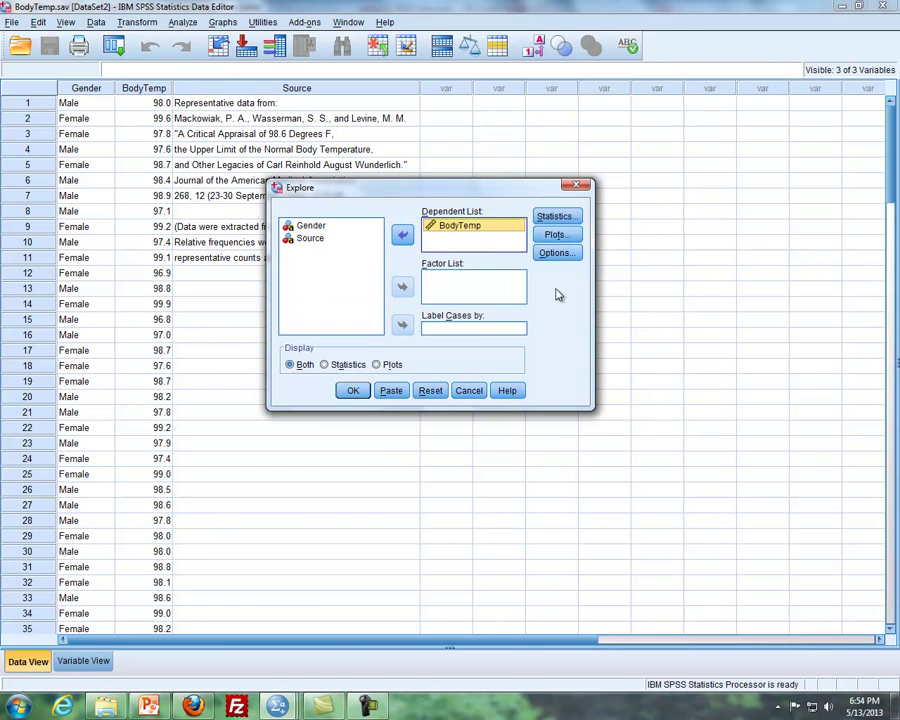
Add percentiles to the Explore statistics.
click(556, 217)
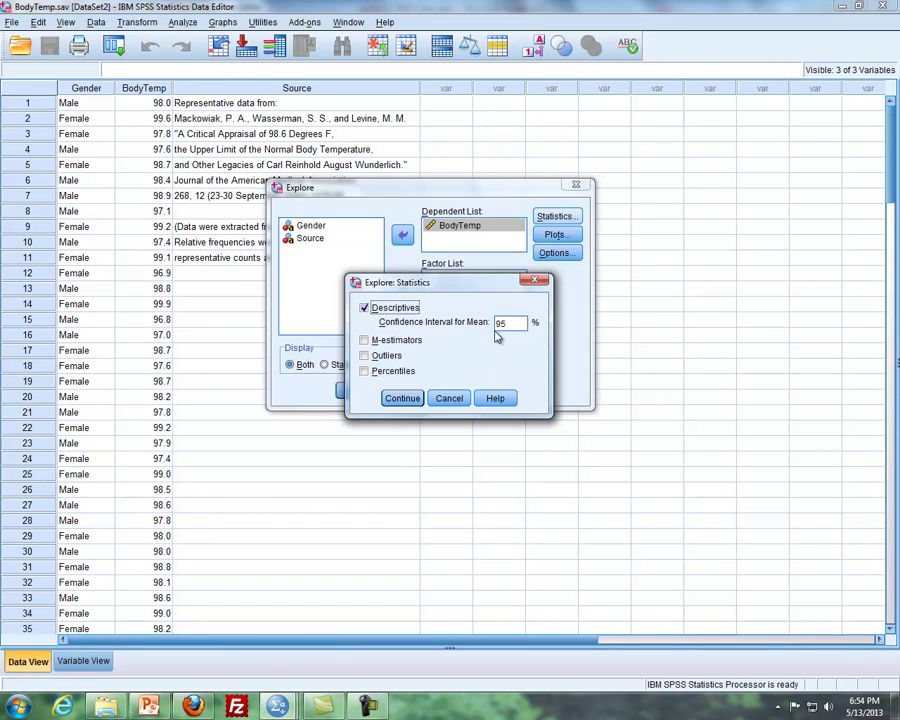
click(372, 372)
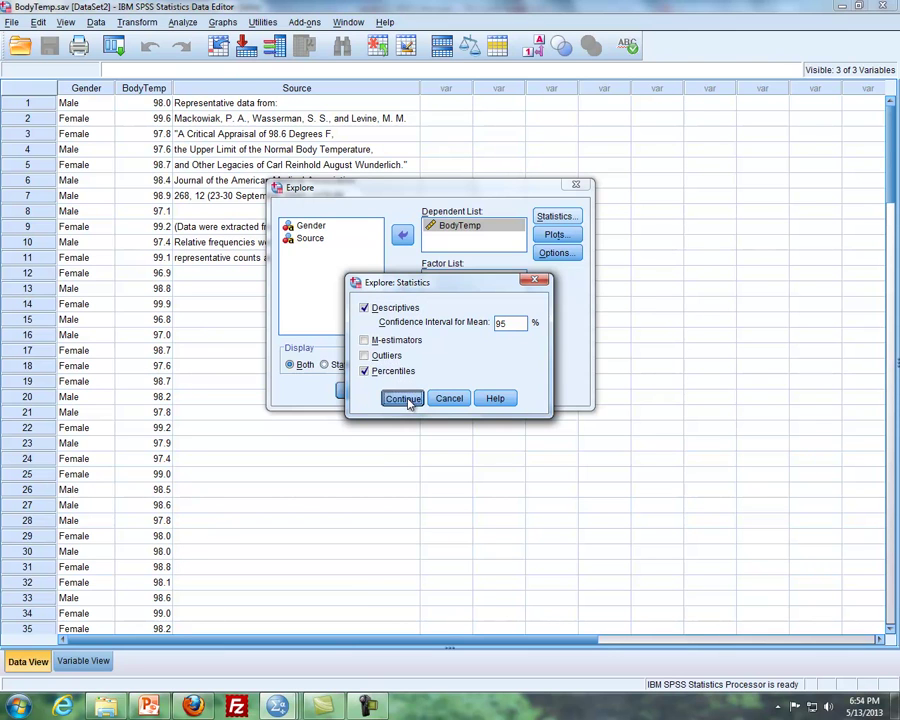
click(403, 398)
Request a histogram and normality plots with tests in the Explore plots.
click(556, 235)
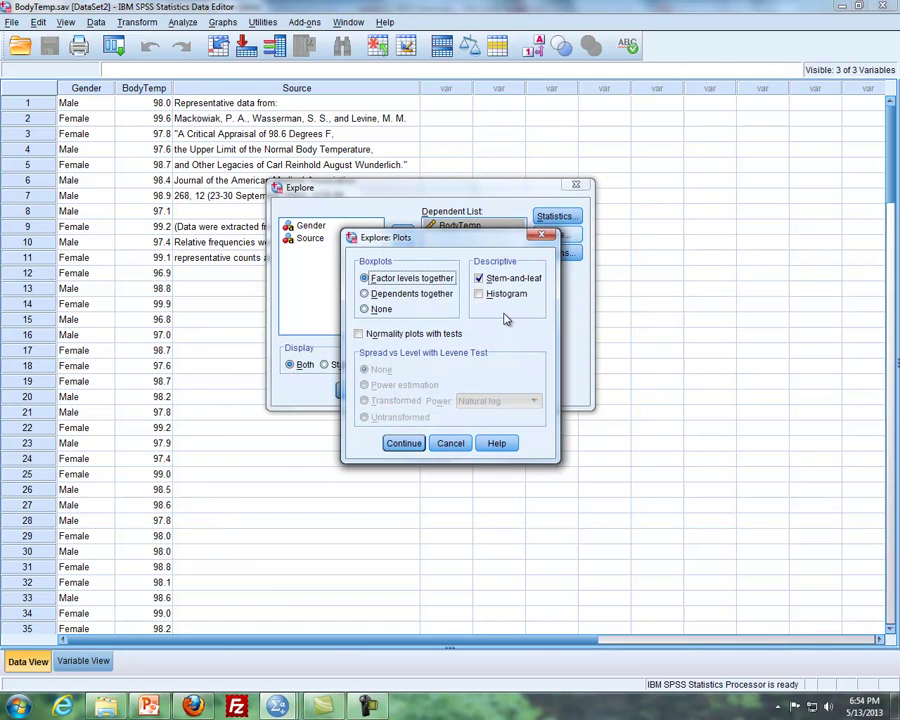
click(486, 294)
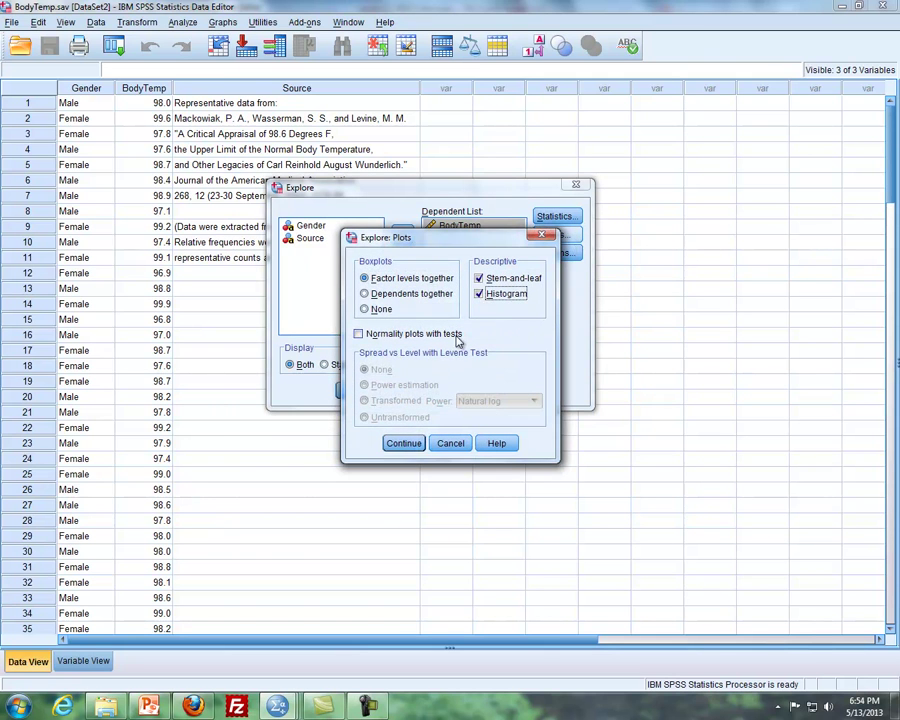
click(359, 336)
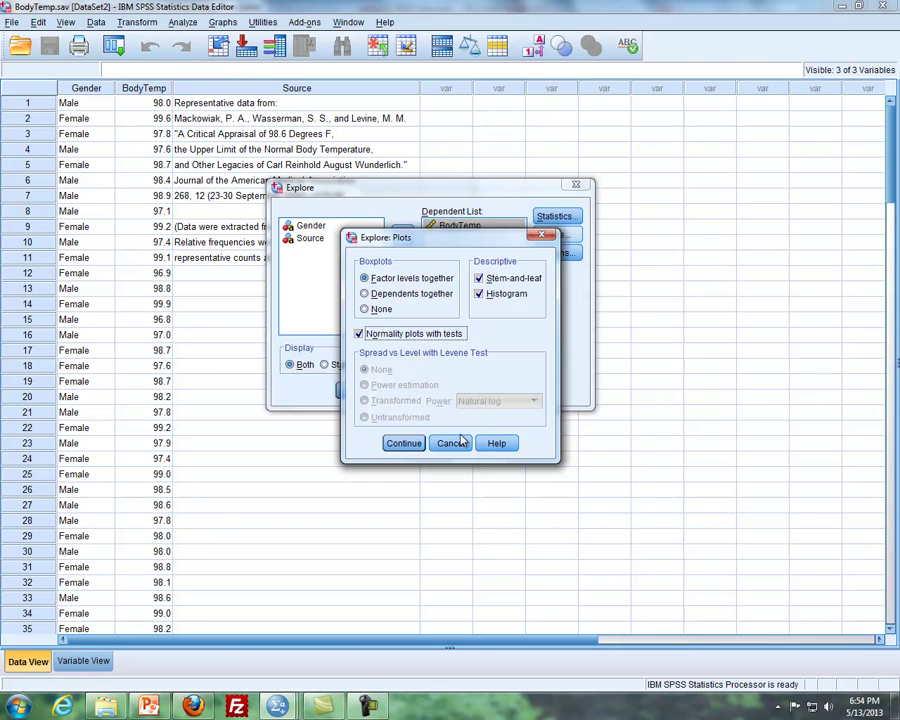
click(405, 446)
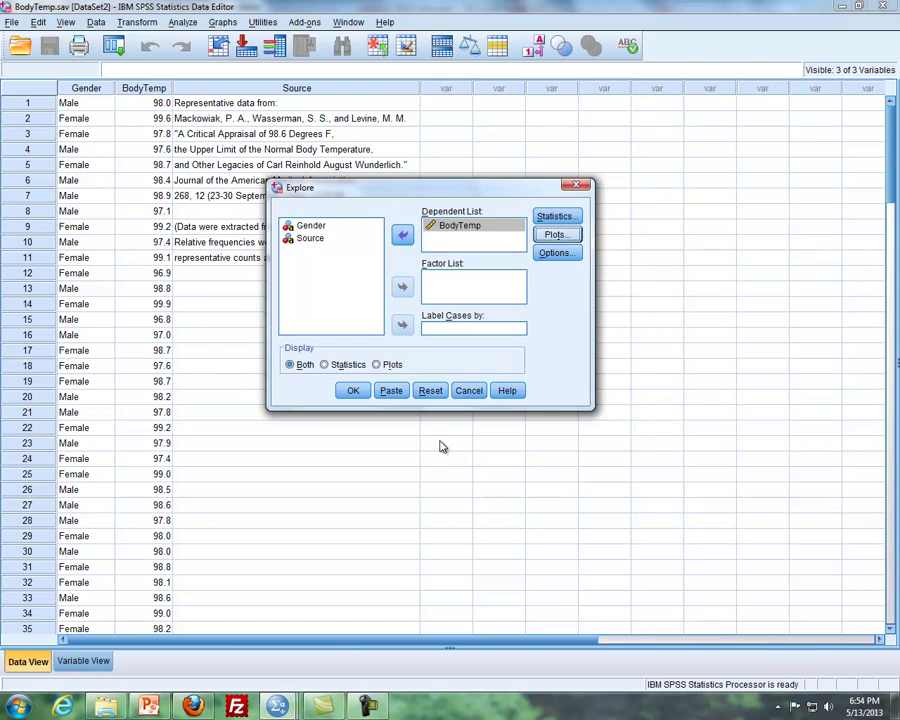
Run the Explore analysis of BodyTemp and glance over the output.
click(353, 391)
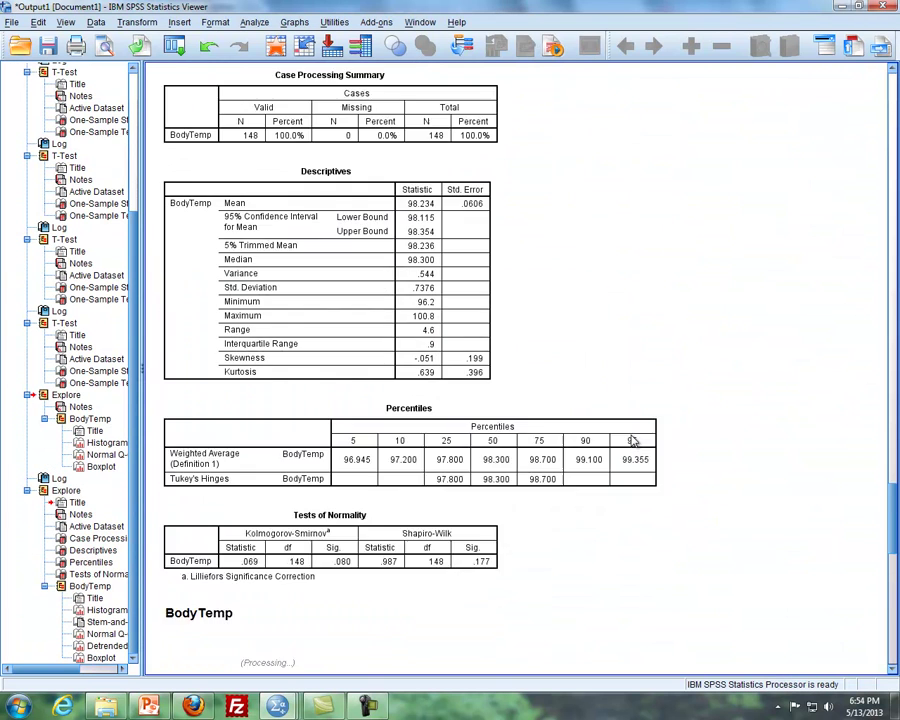
scroll(629, 438, down, 5)
scroll(630, 438, up, 5)
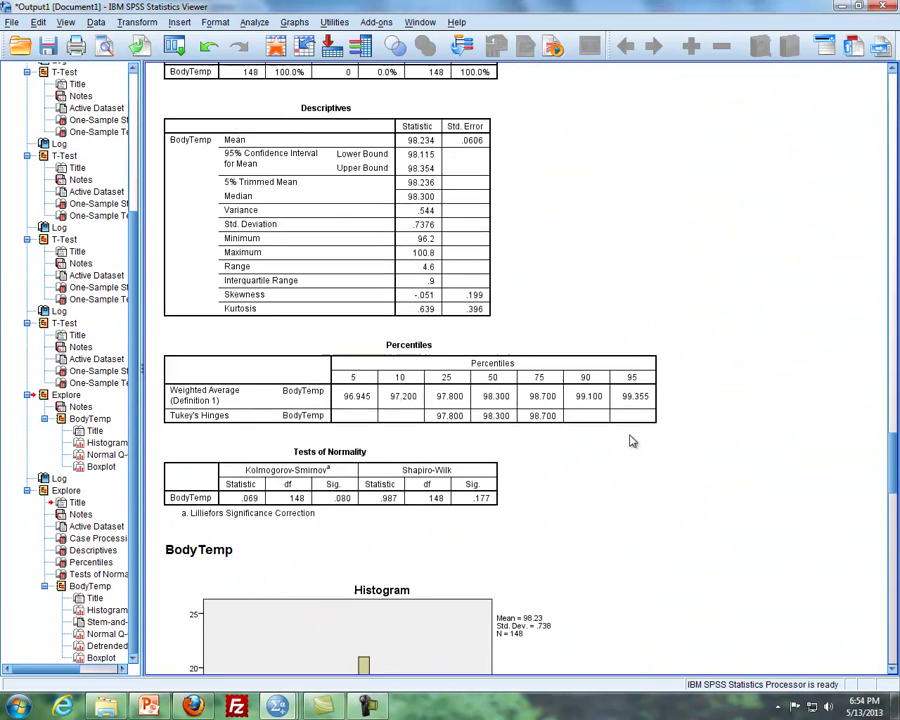
Compare the Descriptives and Percentiles tables in the output.
click(312, 230)
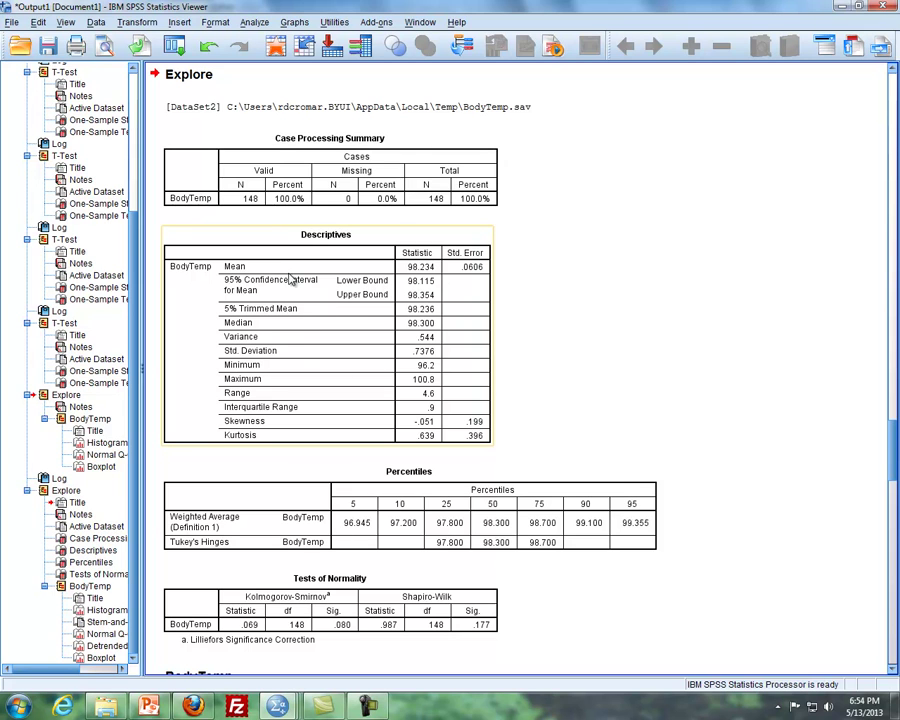
click(399, 513)
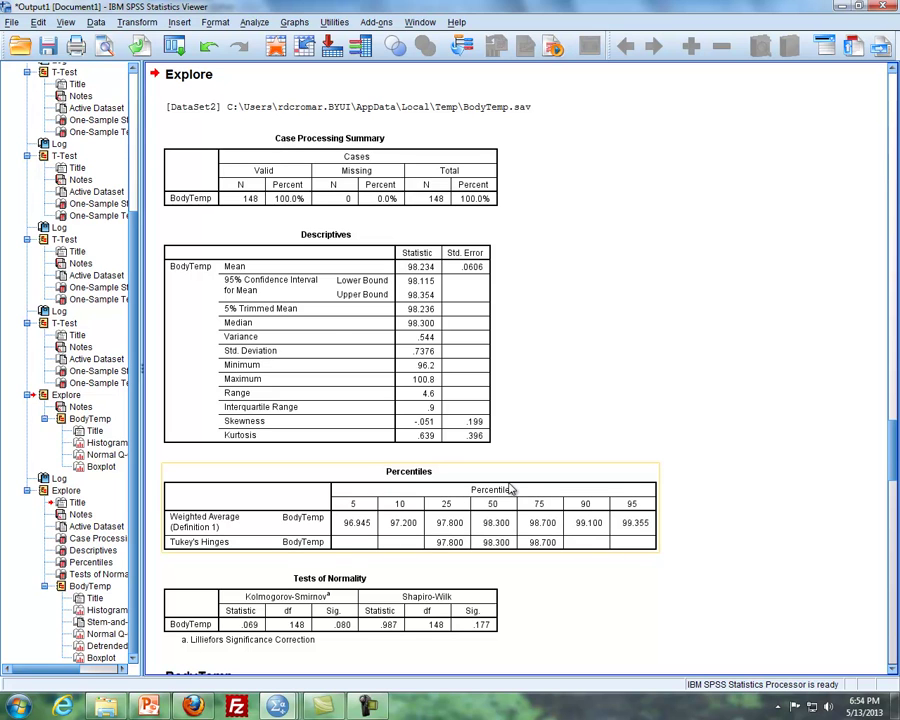
click(345, 335)
click(496, 523)
click(420, 378)
click(530, 474)
Scroll through the normality tests, Q-Q plots, detrended plot and boxplot.
scroll(545, 476, down, 4)
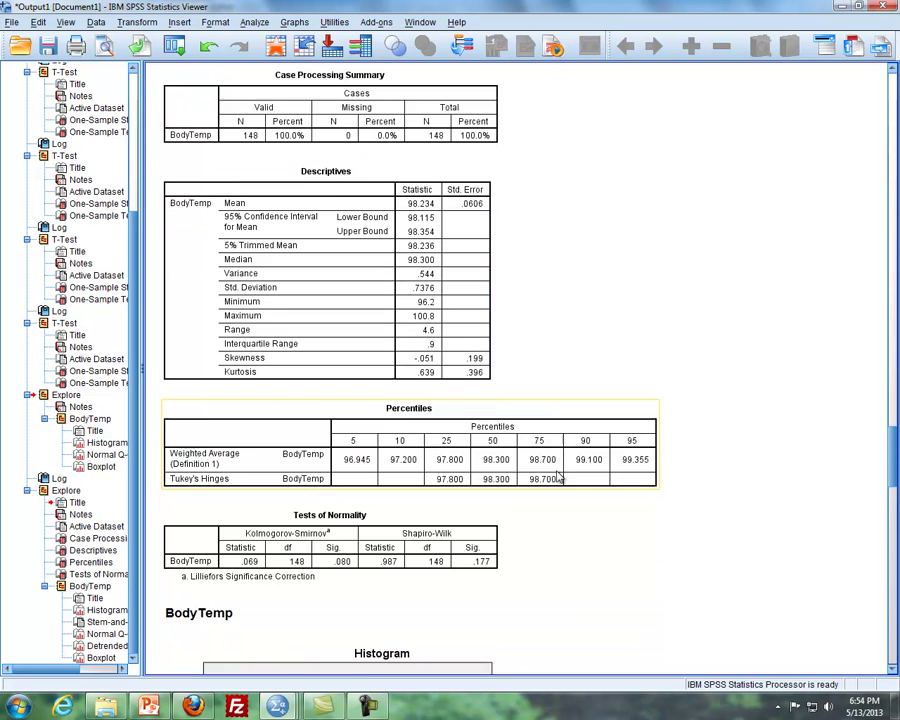
scroll(558, 477, down, 9)
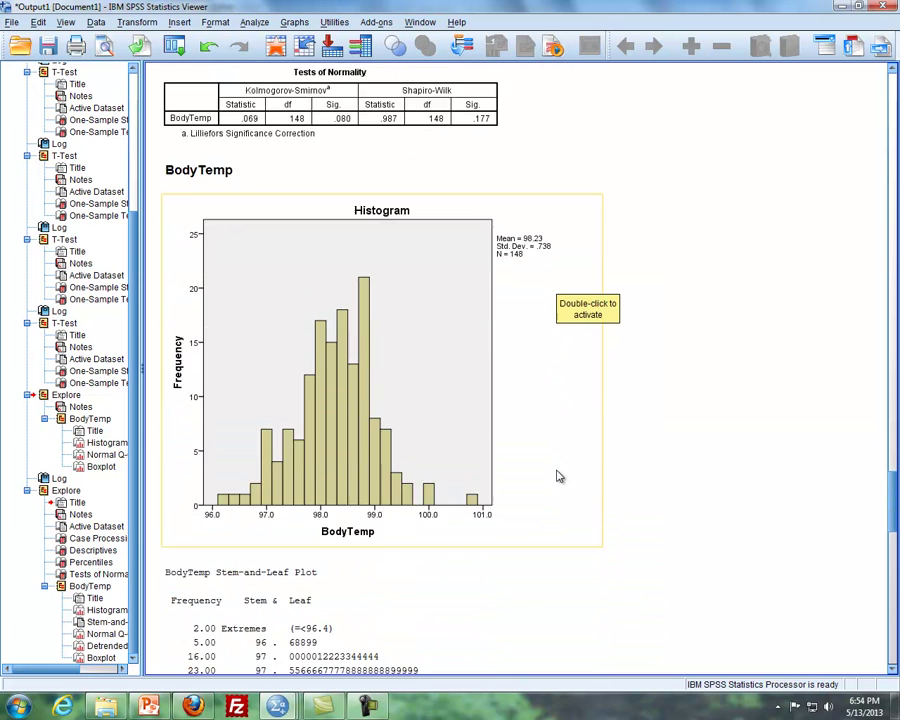
scroll(558, 476, down, 9)
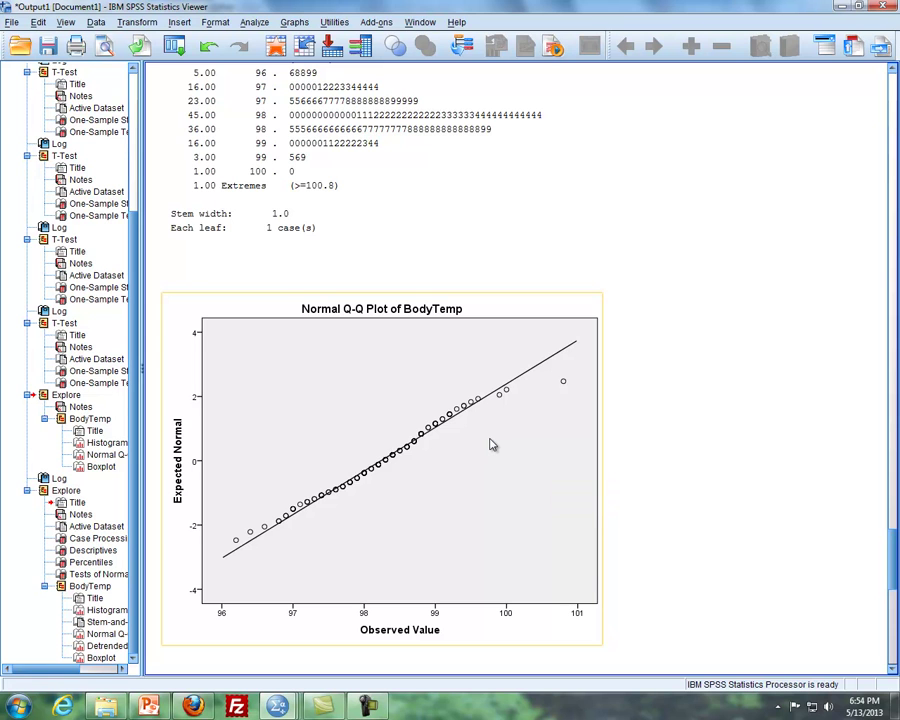
scroll(490, 444, down, 15)
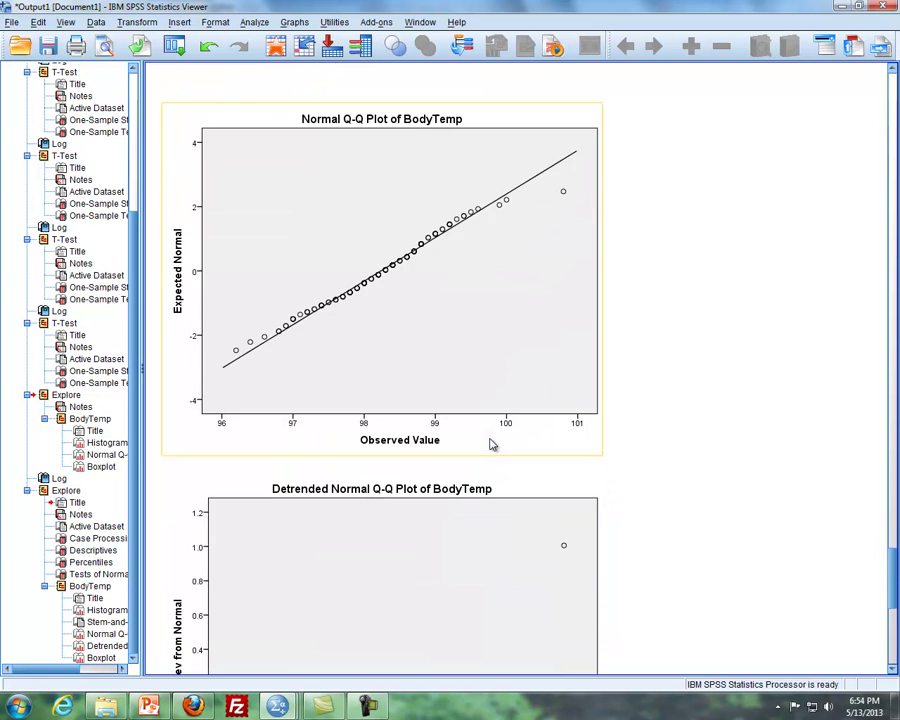
scroll(490, 444, down, 1)
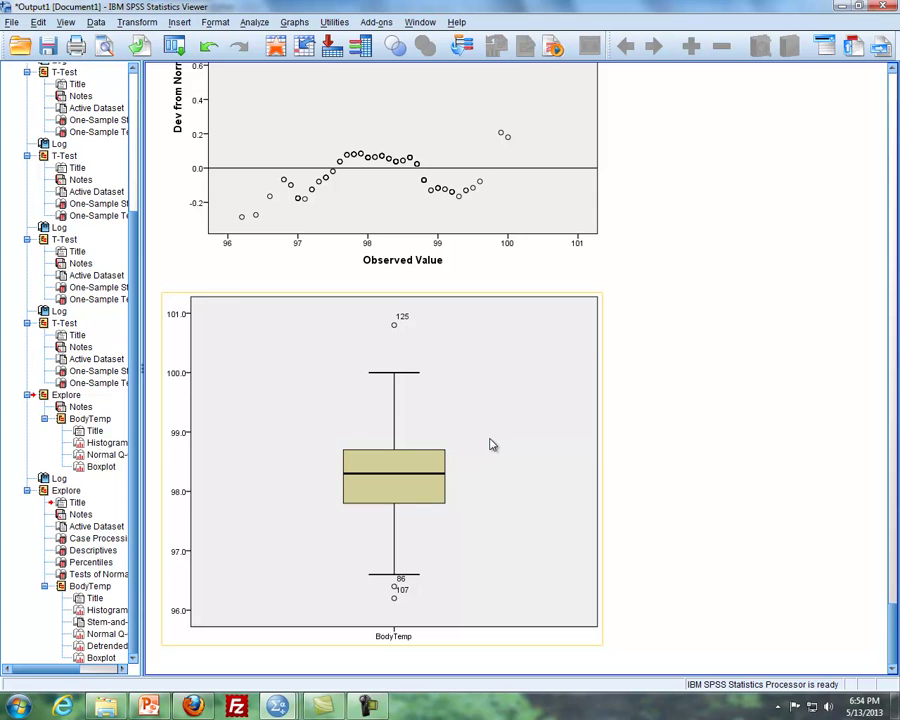
Advance the lesson slides to the One Sample t step, then return to SPSS.
click(148, 706)
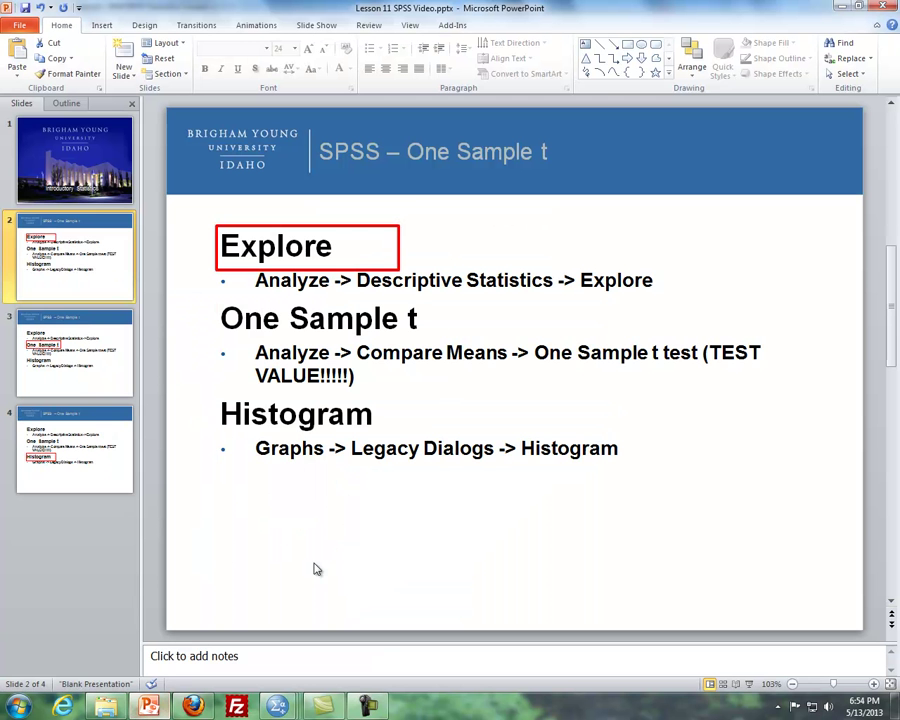
scroll(494, 441, down, 1)
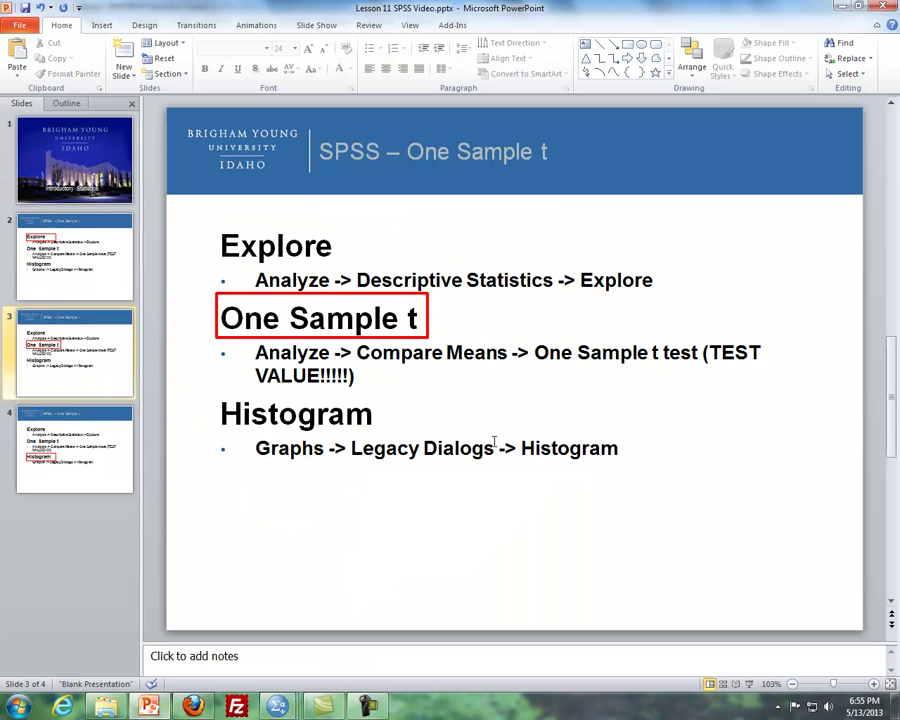
key(alt+Tab)
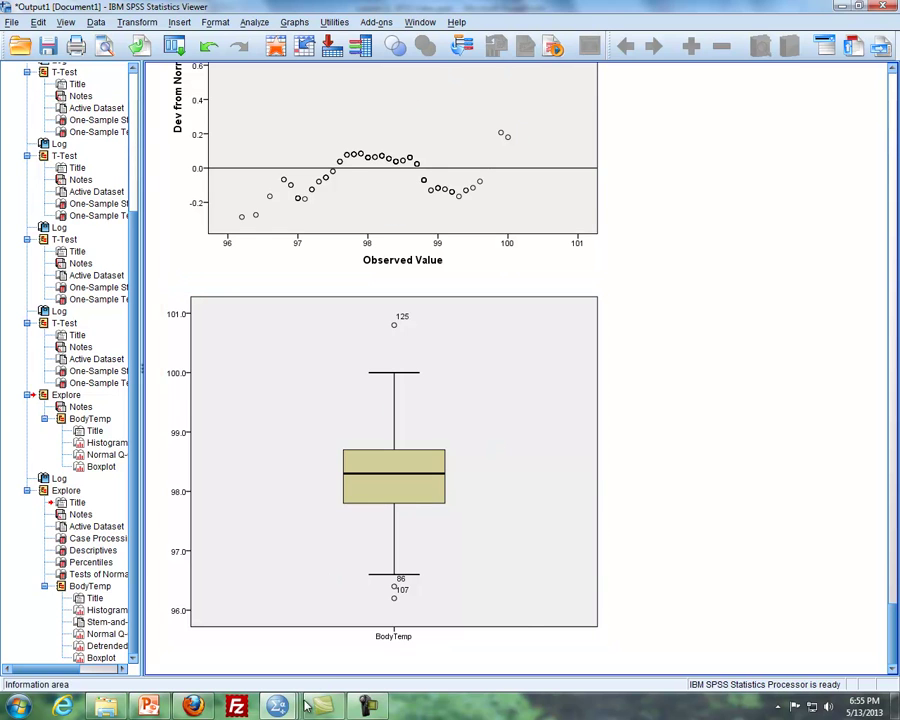
Start a reset One-Sample T Test on the BodyTemp data with BodyTemp as test variable.
mouse_move(291, 710)
click(422, 625)
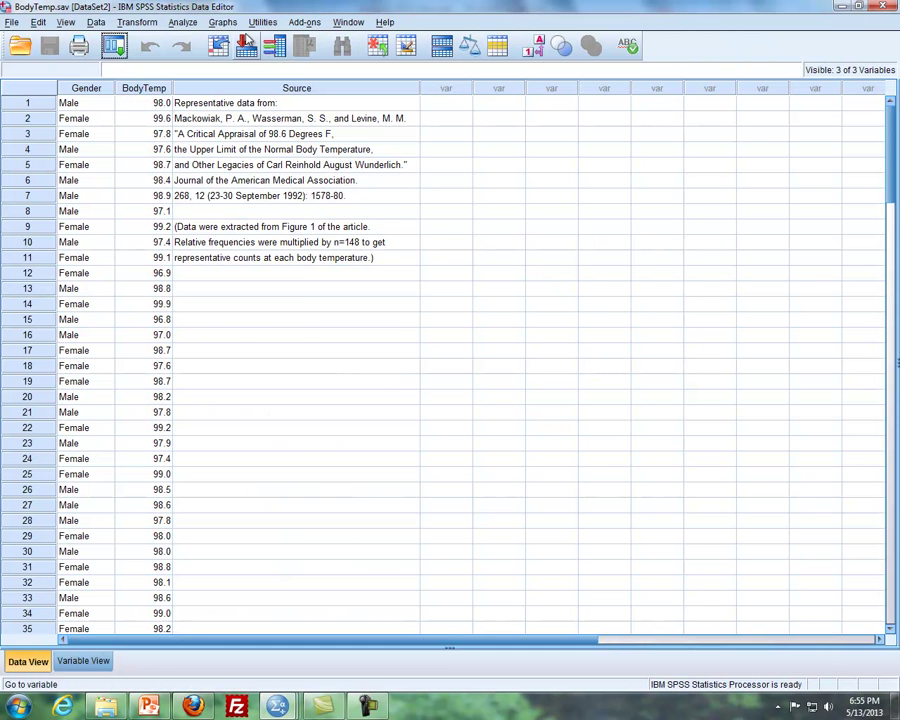
click(183, 23)
mouse_move(172, 73)
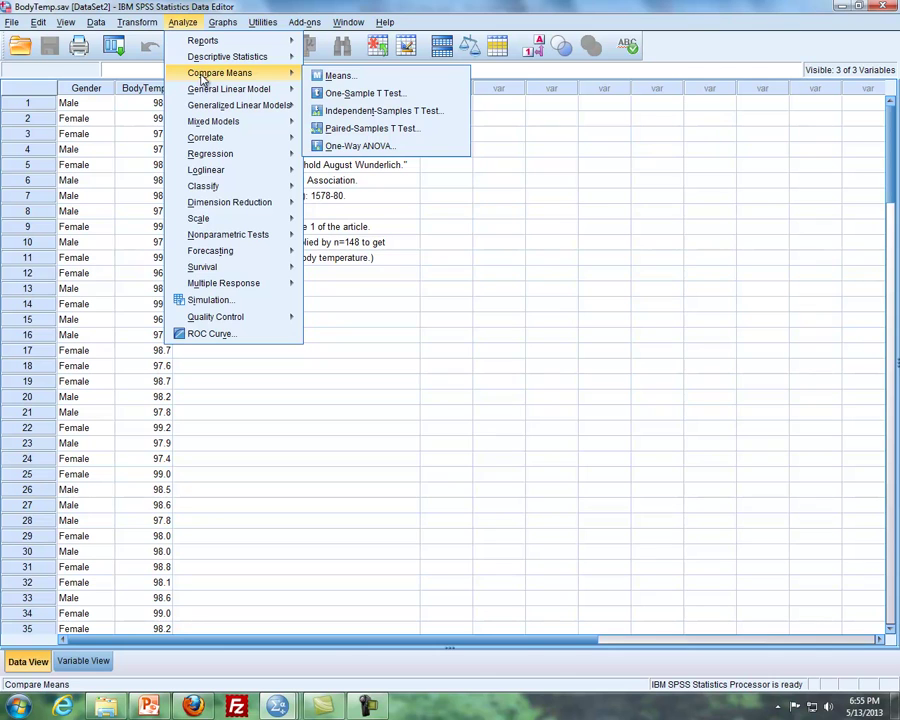
click(343, 94)
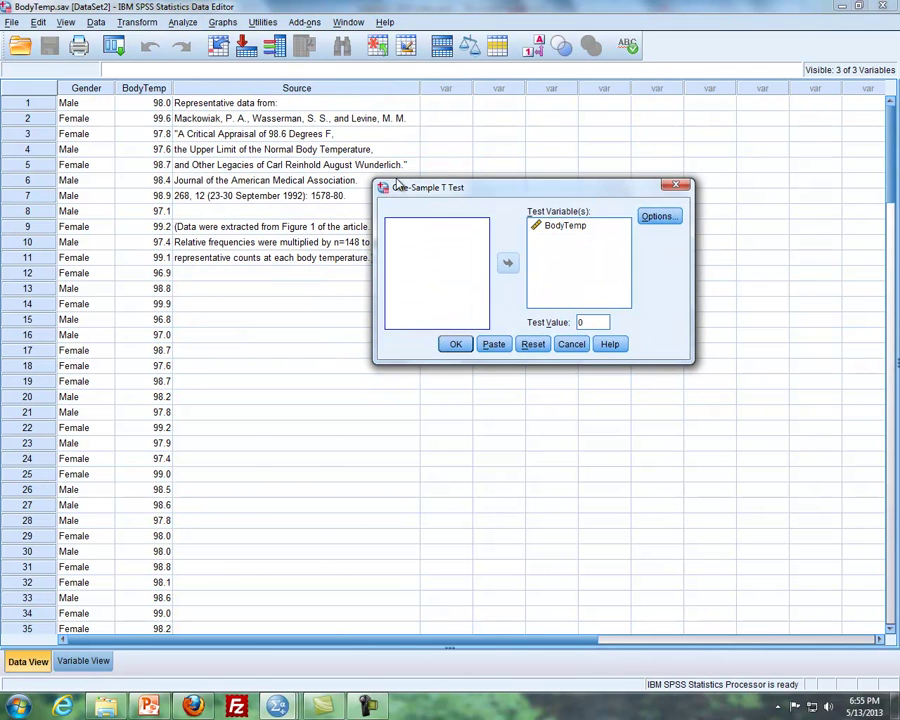
click(533, 344)
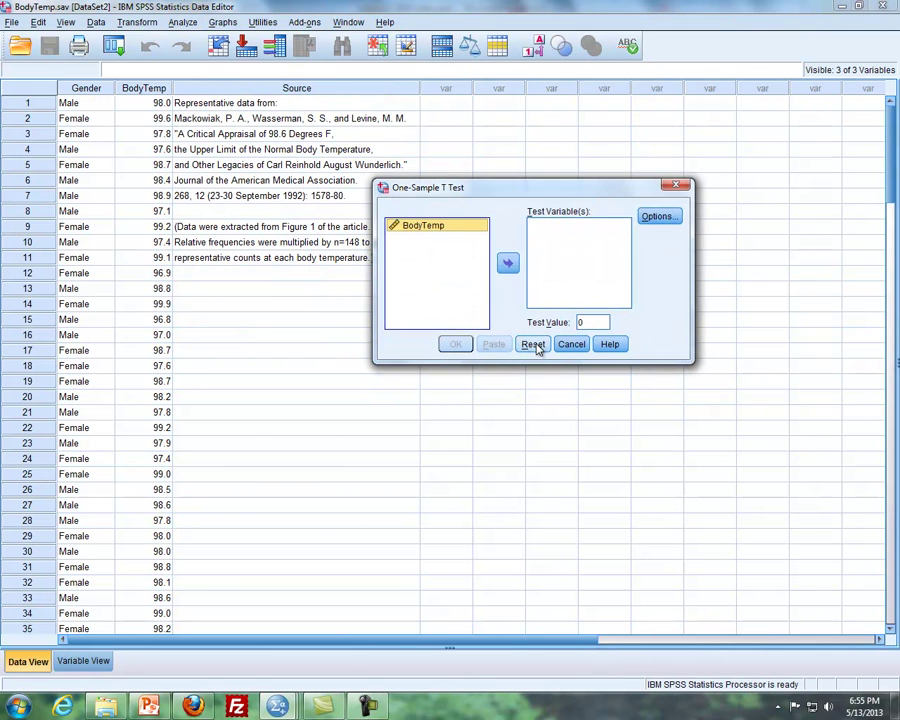
drag(434, 233, 549, 242)
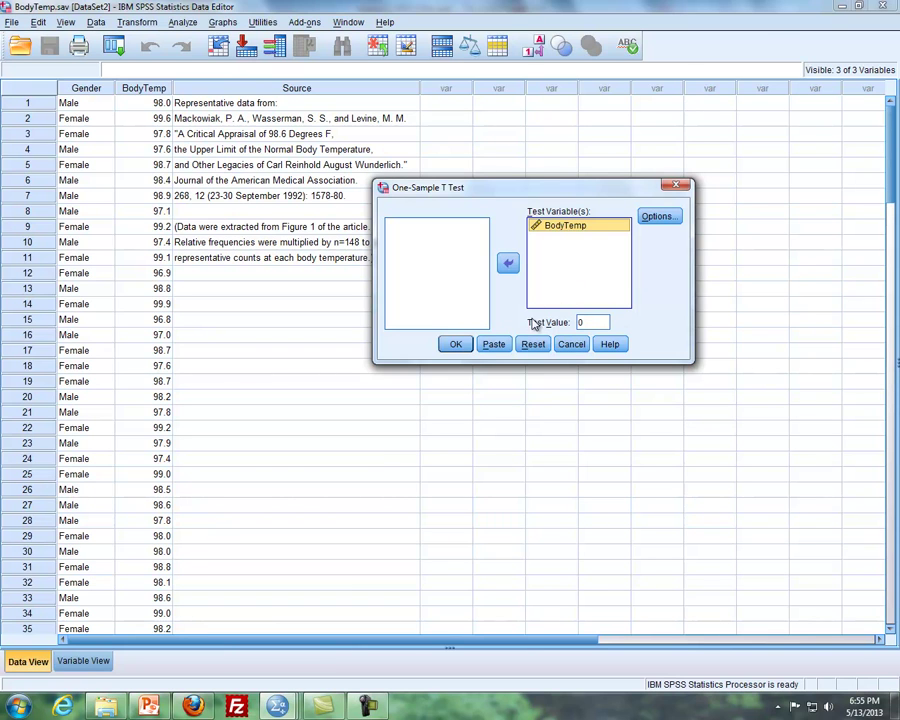
Enter 98.6 as the test value and keep the default 95% confidence options.
double_click(592, 322)
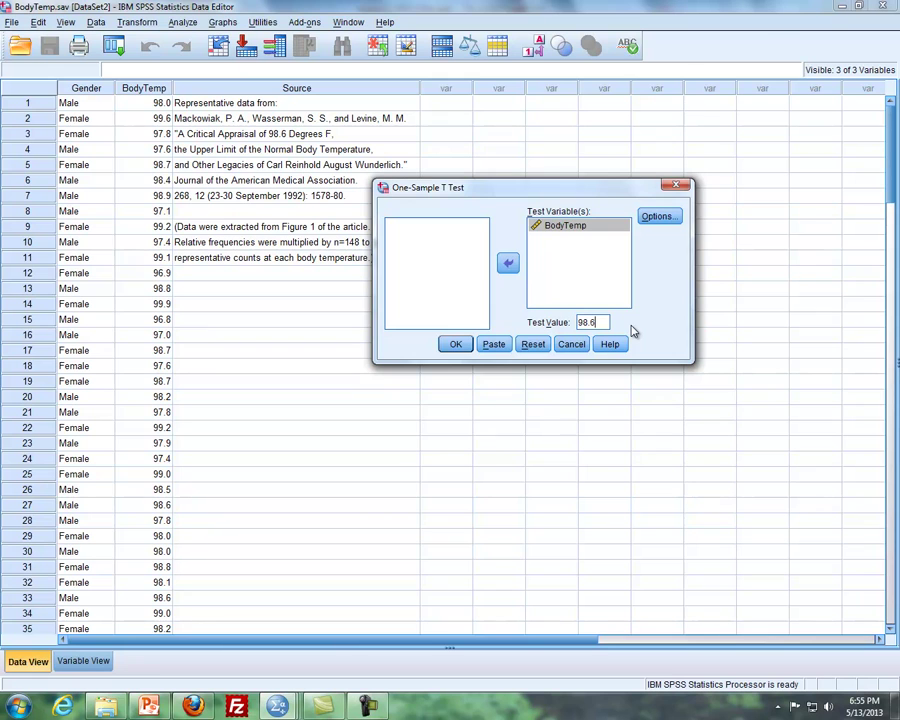
click(659, 218)
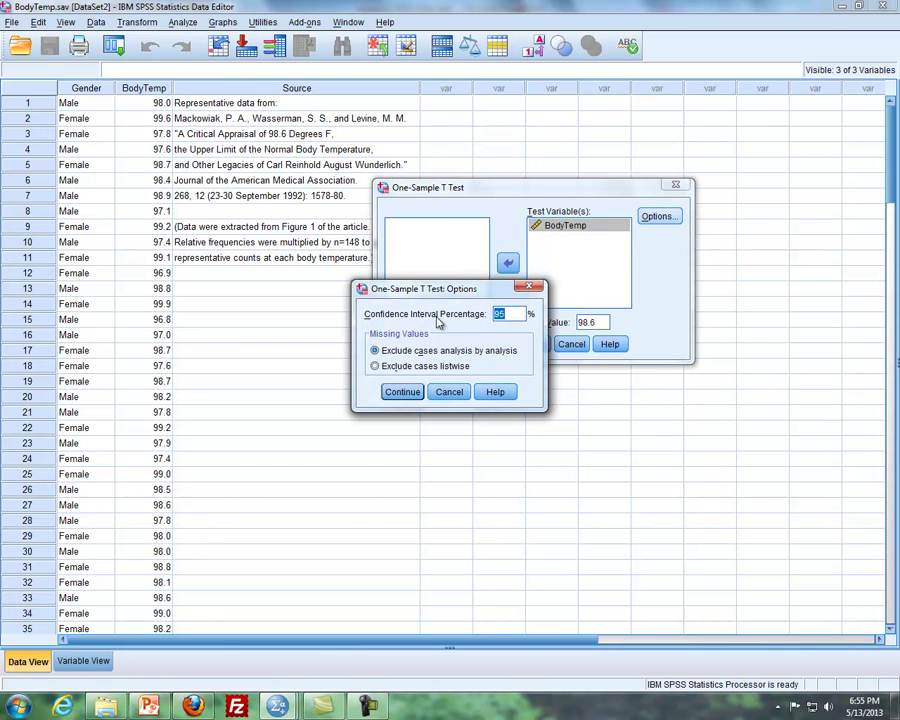
click(404, 393)
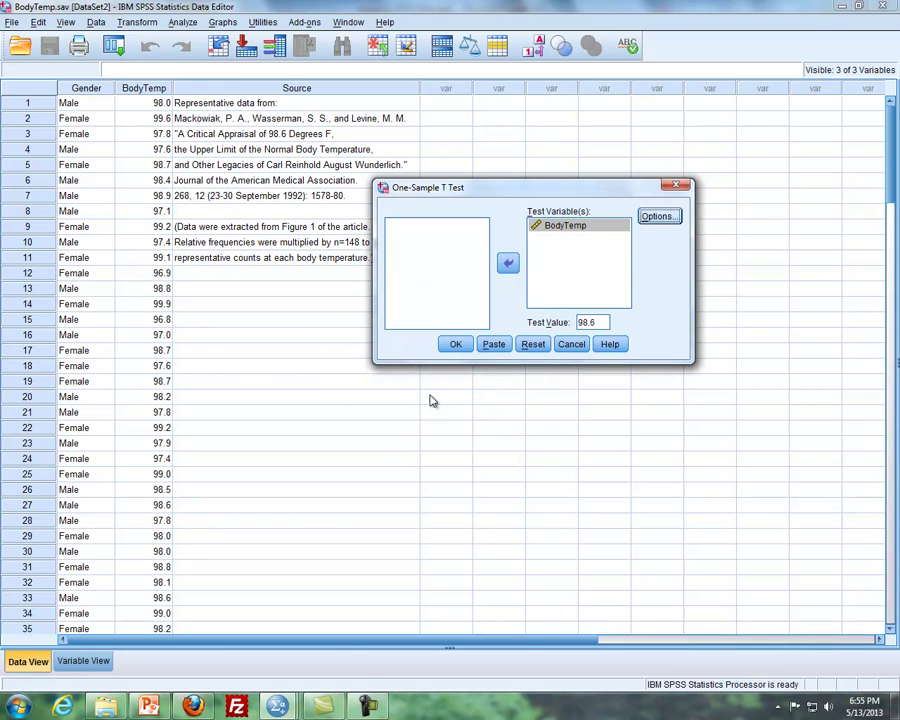
Run the t test against 98.6 (t = -6.029, df 147) and return to the BodyTemp data.
click(455, 344)
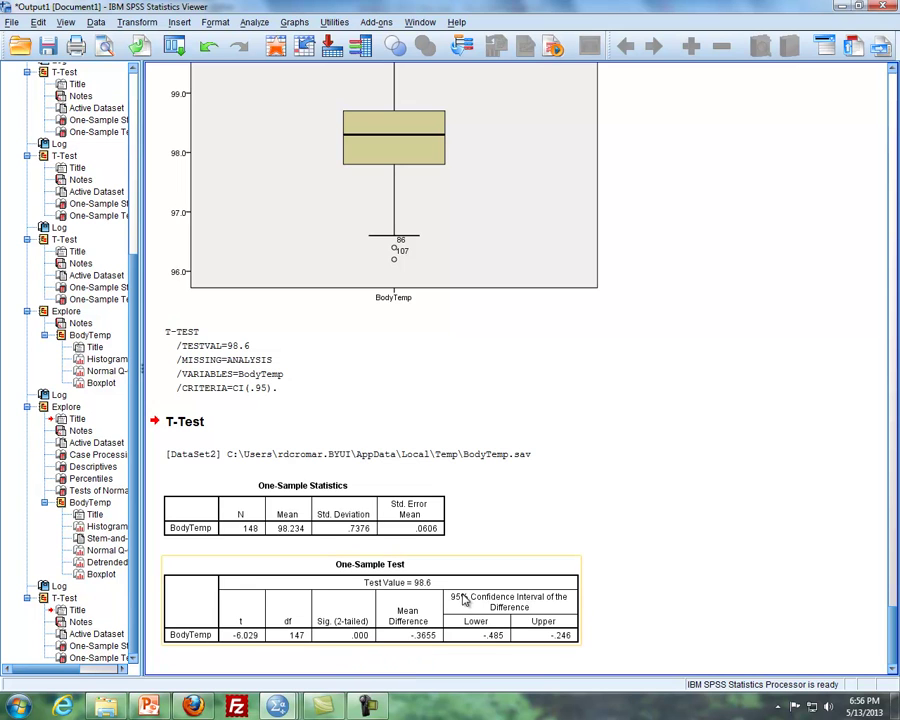
key(alt+Tab)
key(alt+Tab)
key(alt+Tab)
Run another one-sample t test of BodyTemp with test value 0 (t = 1620.236).
click(182, 23)
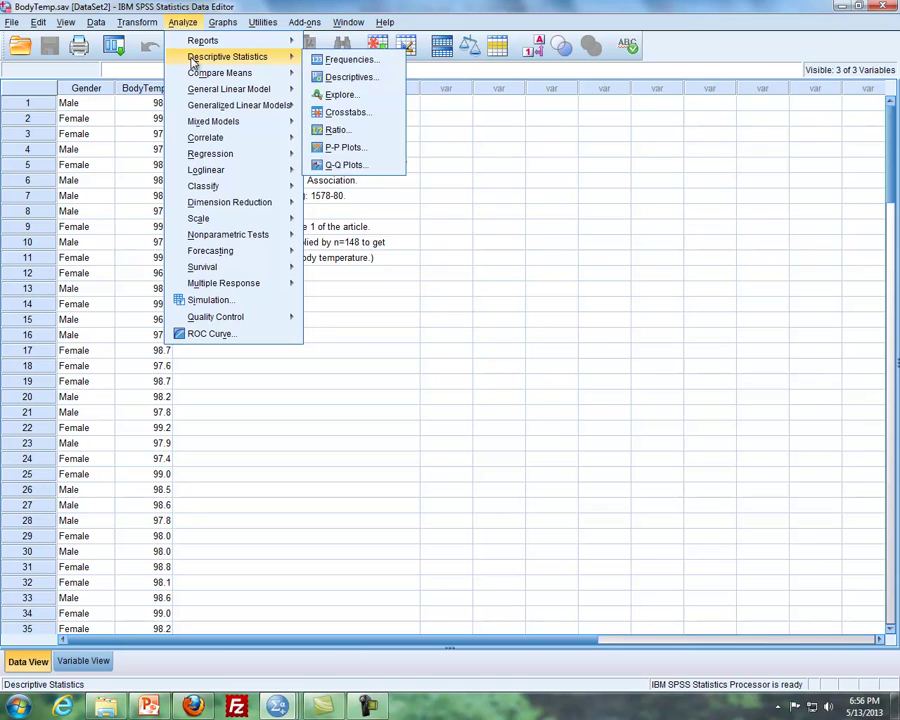
mouse_move(225, 74)
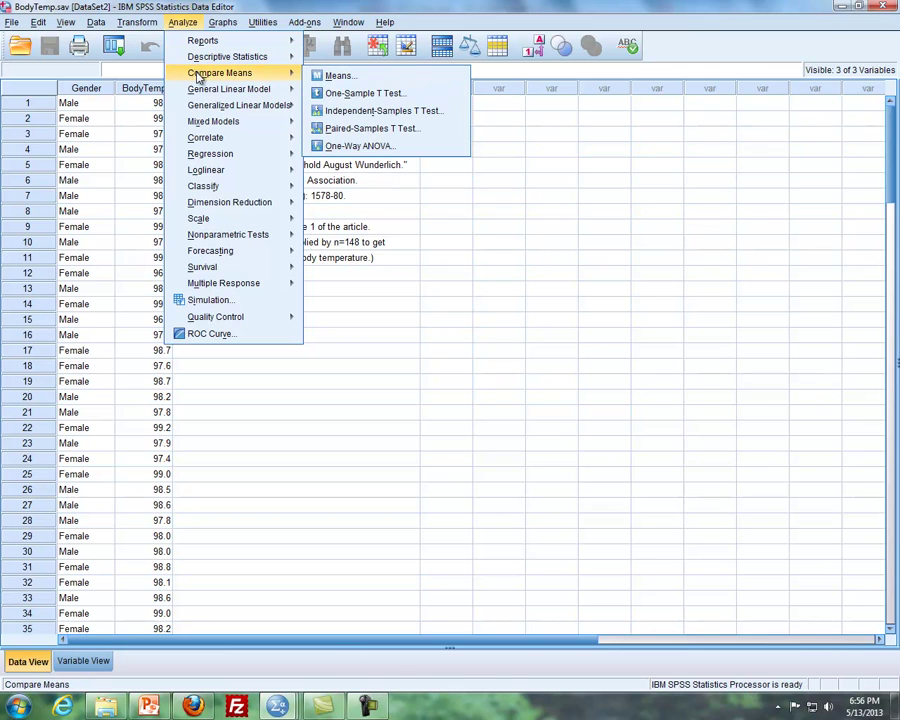
click(342, 94)
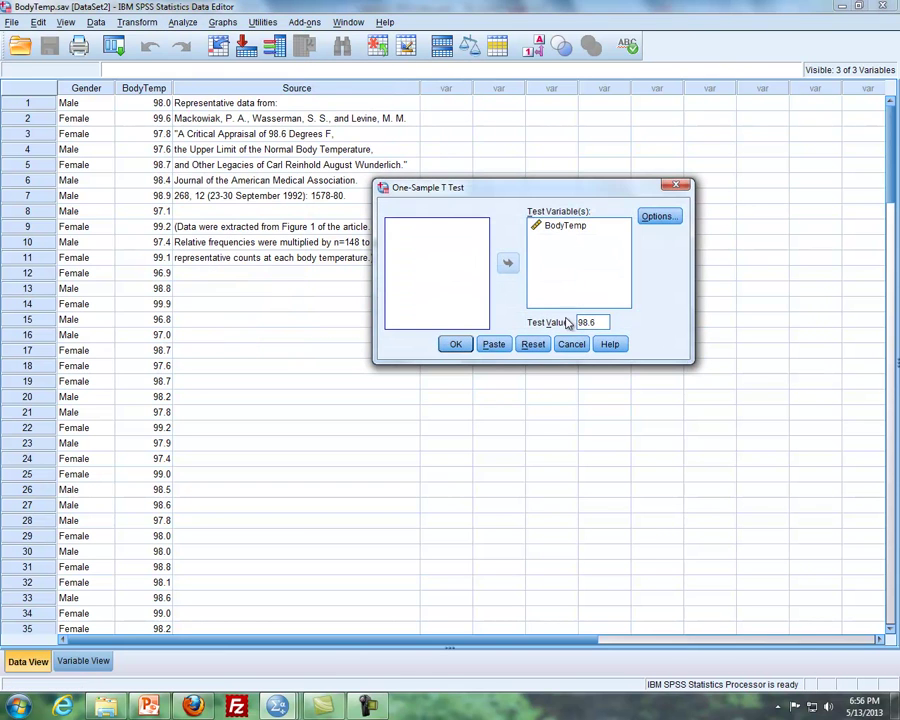
double_click(603, 322)
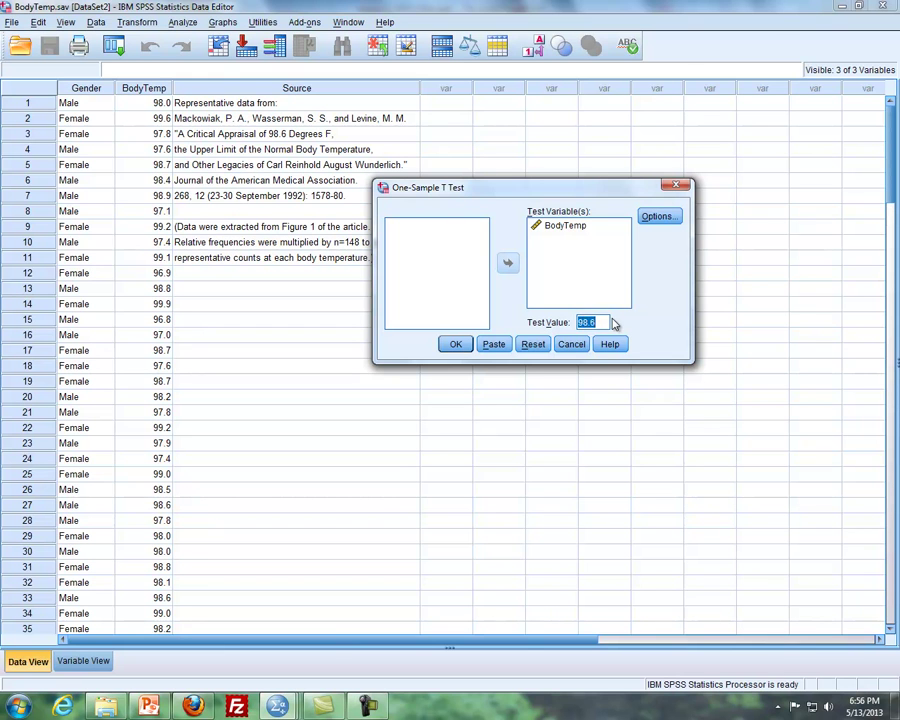
text(0)
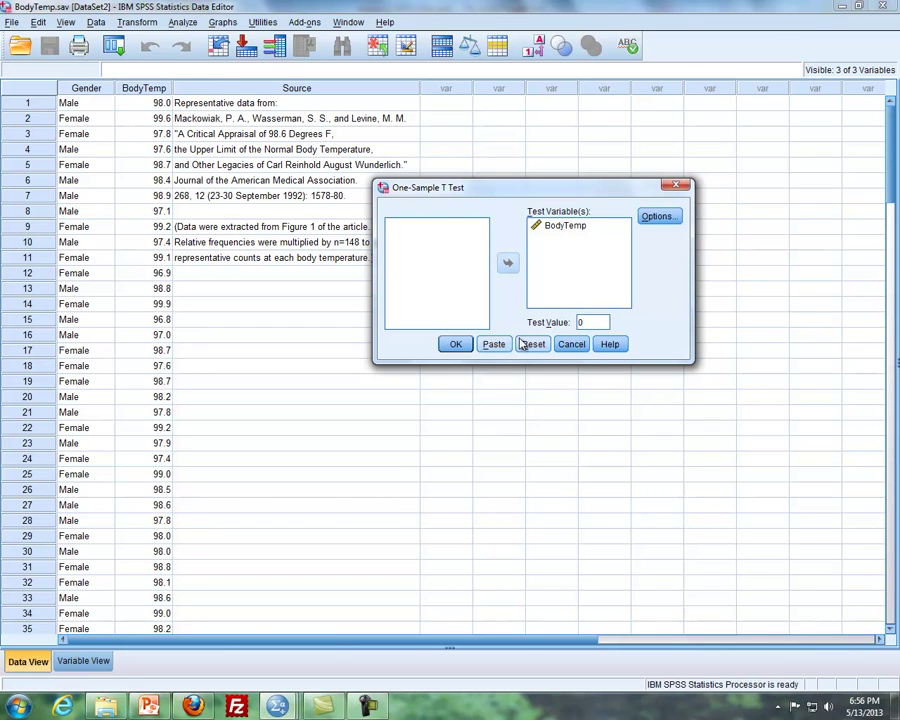
click(449, 344)
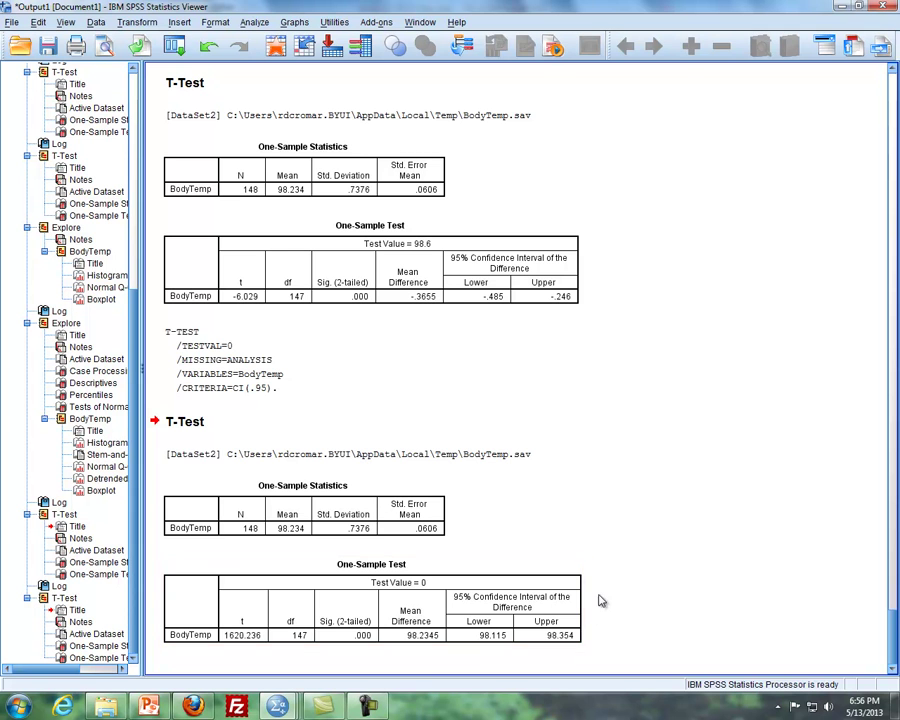
key(alt+Tab)
key(alt+Tab)
Reopen the One-Sample T Test dialog, clear the test value, and close it without running.
click(254, 22)
mouse_move(300, 73)
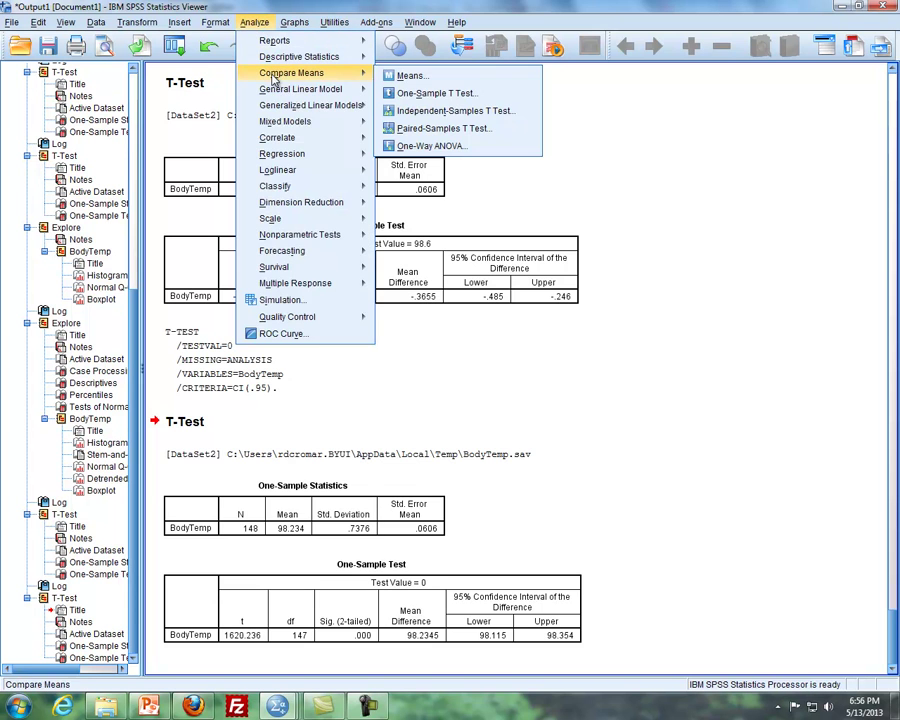
click(445, 93)
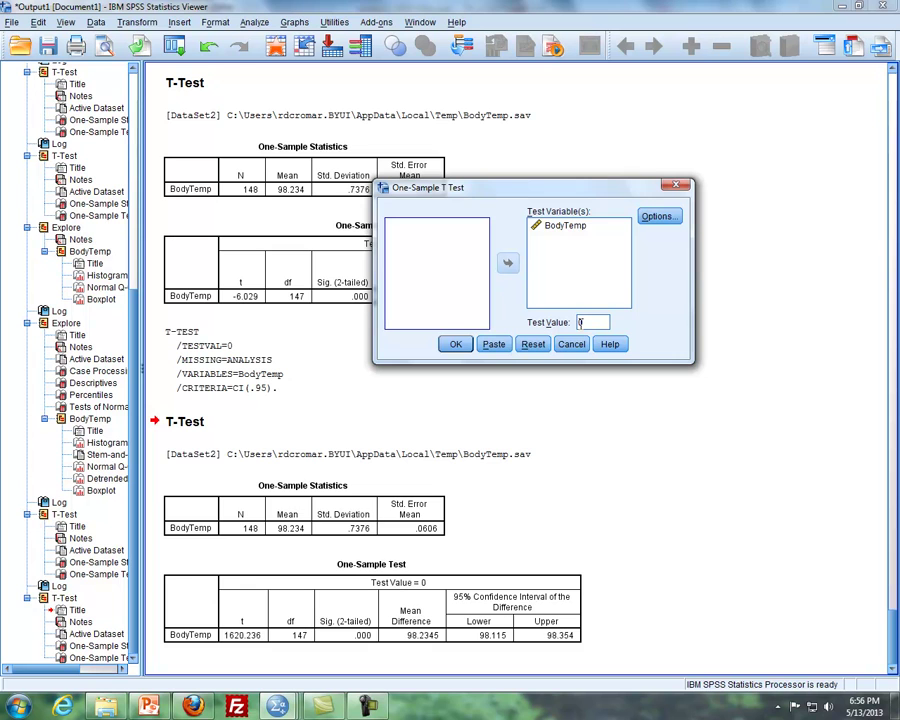
click(590, 322)
key(BackSpace)
click(677, 185)
key(alt+Tab)
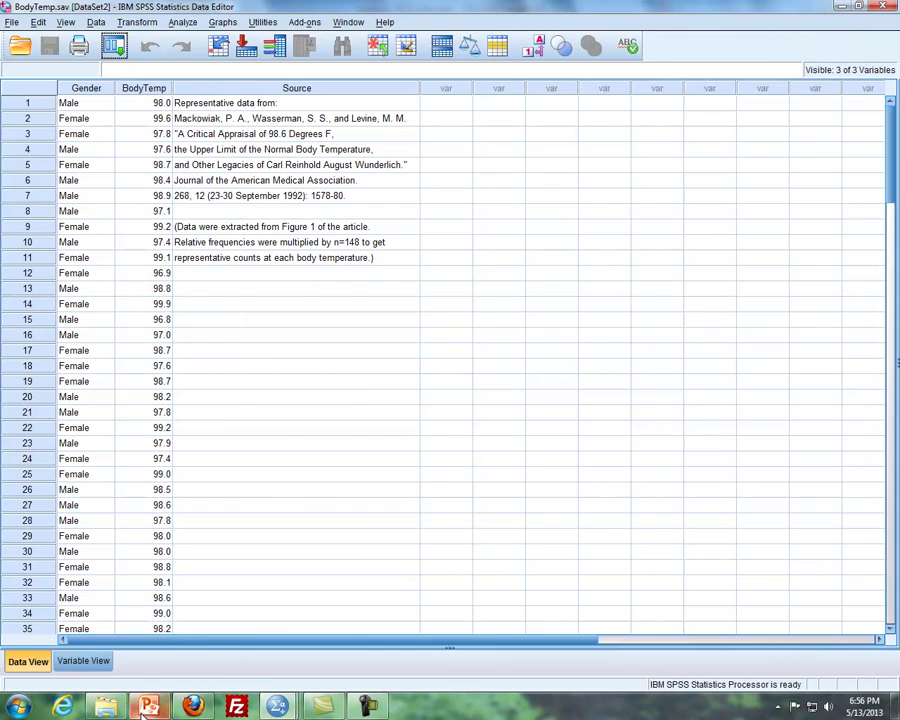
key(alt+Tab)
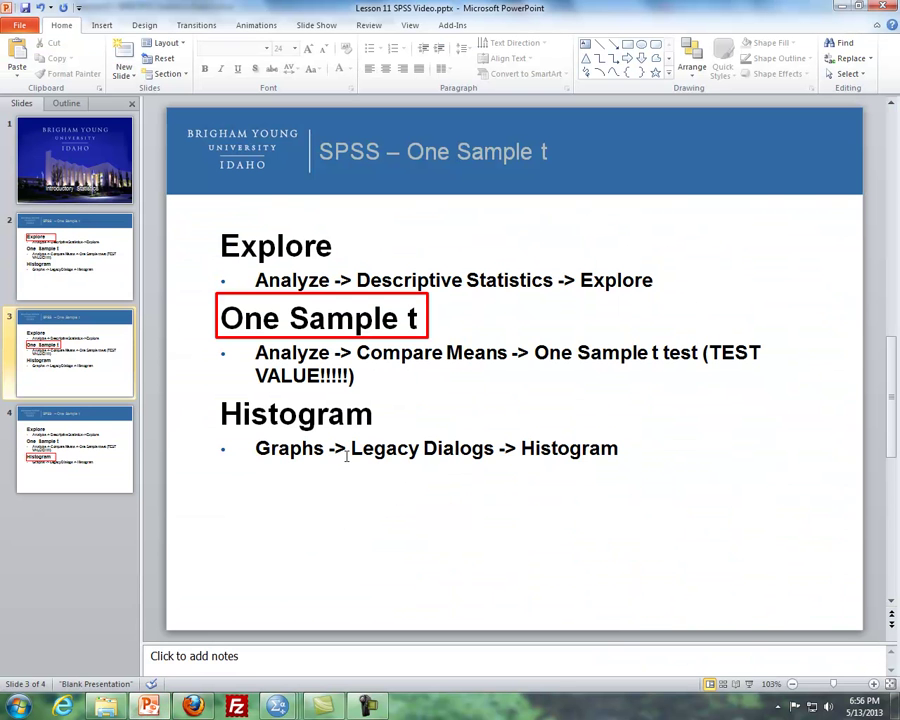
scroll(347, 455, down, 1)
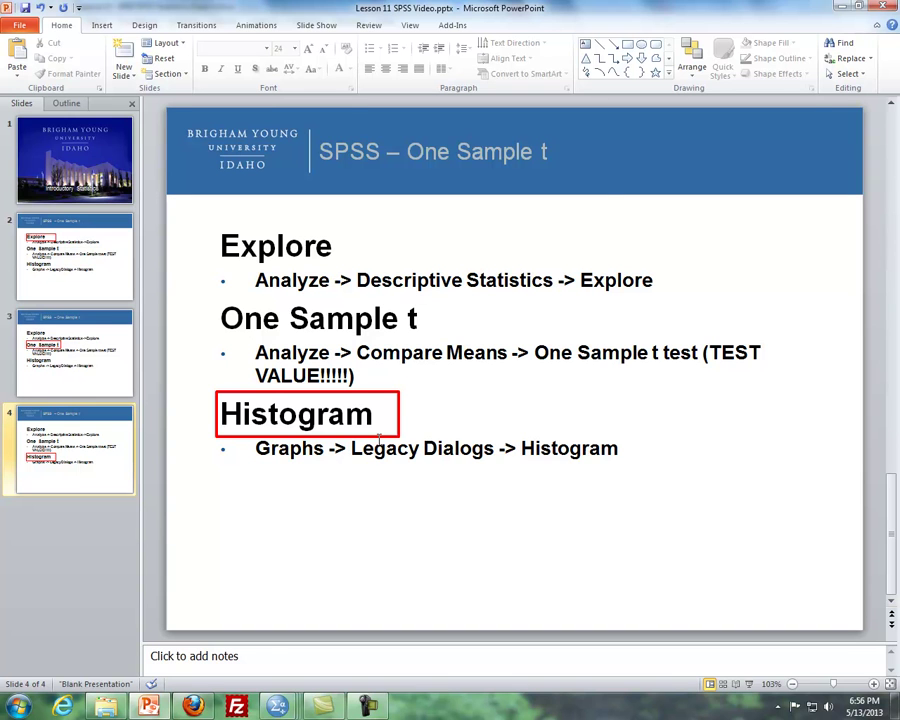
click(193, 706)
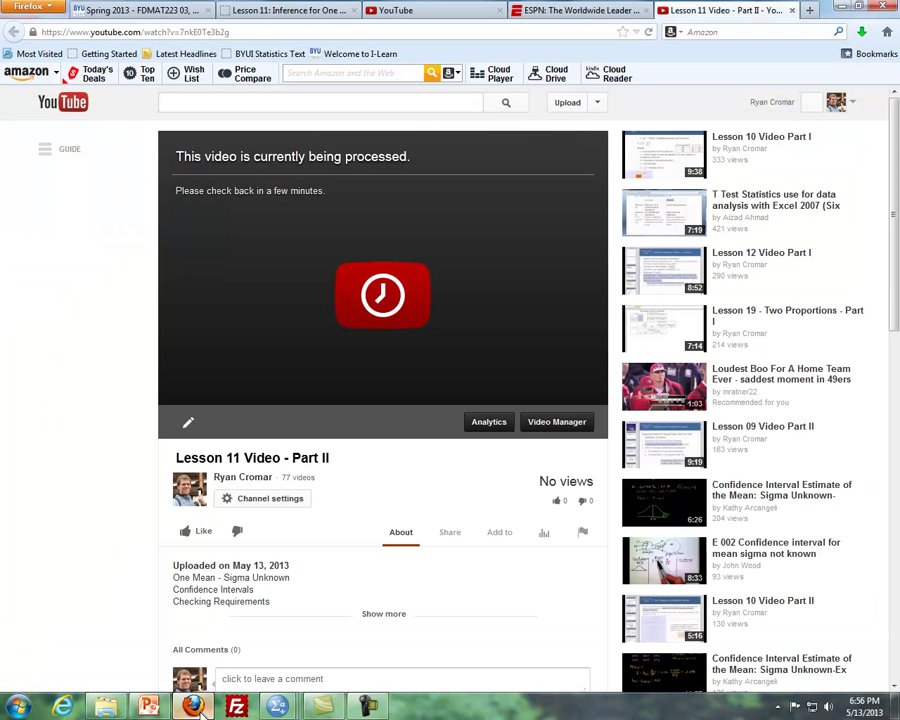
Create a legacy-dialog histogram with BodyTemp as its variable.
mouse_move(280, 706)
click(430, 621)
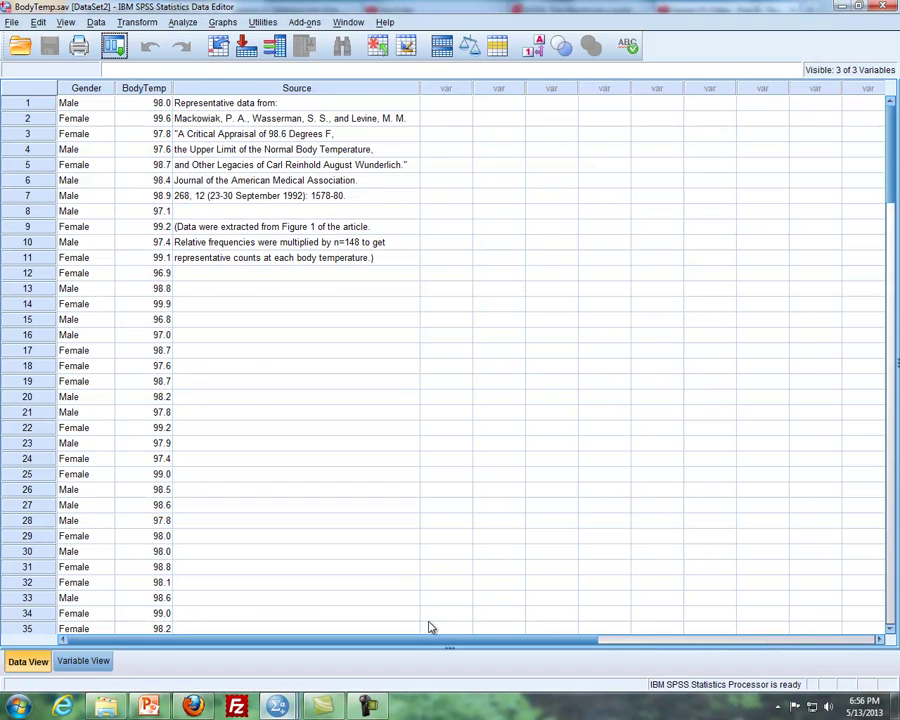
click(222, 22)
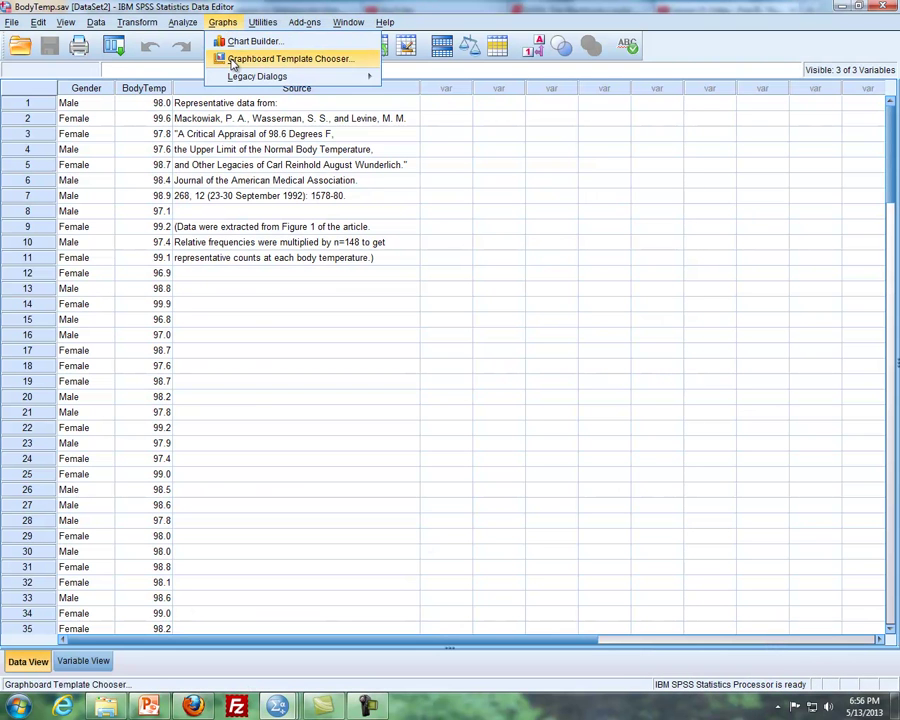
mouse_move(262, 76)
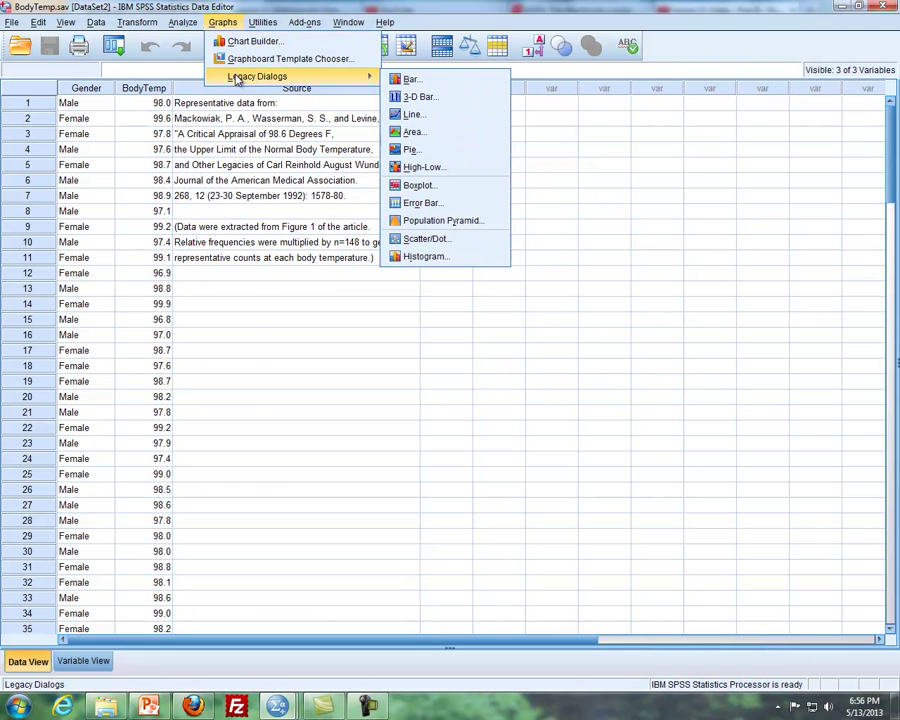
click(428, 257)
click(340, 169)
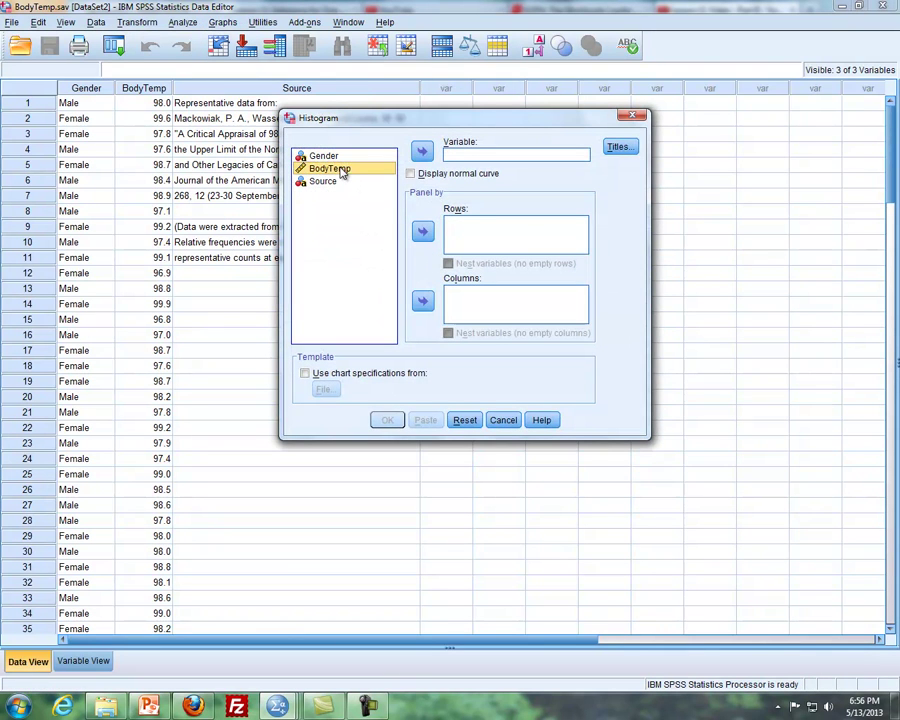
click(422, 151)
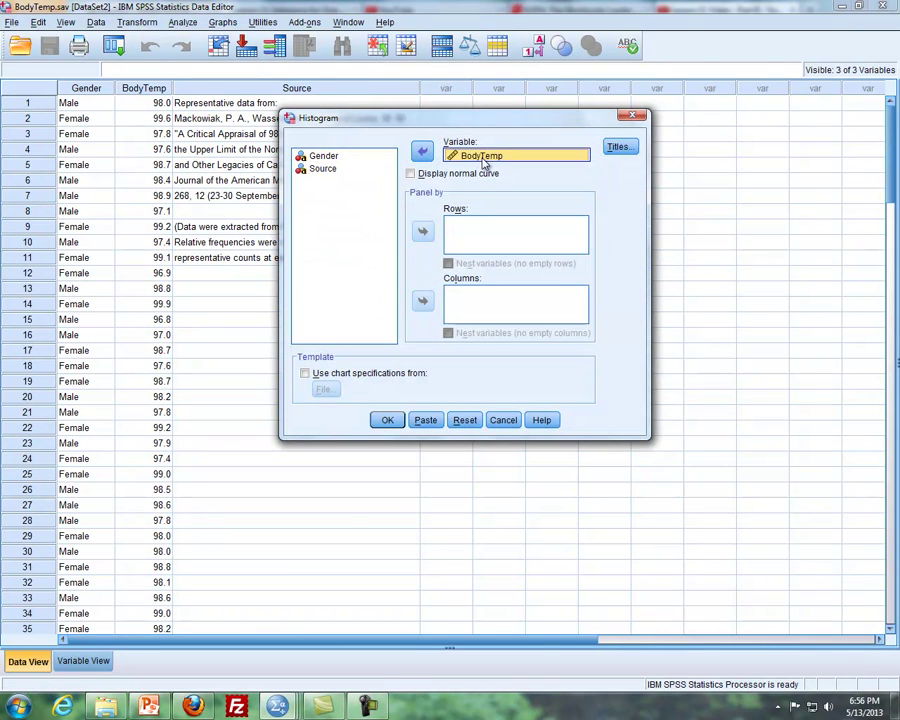
click(394, 424)
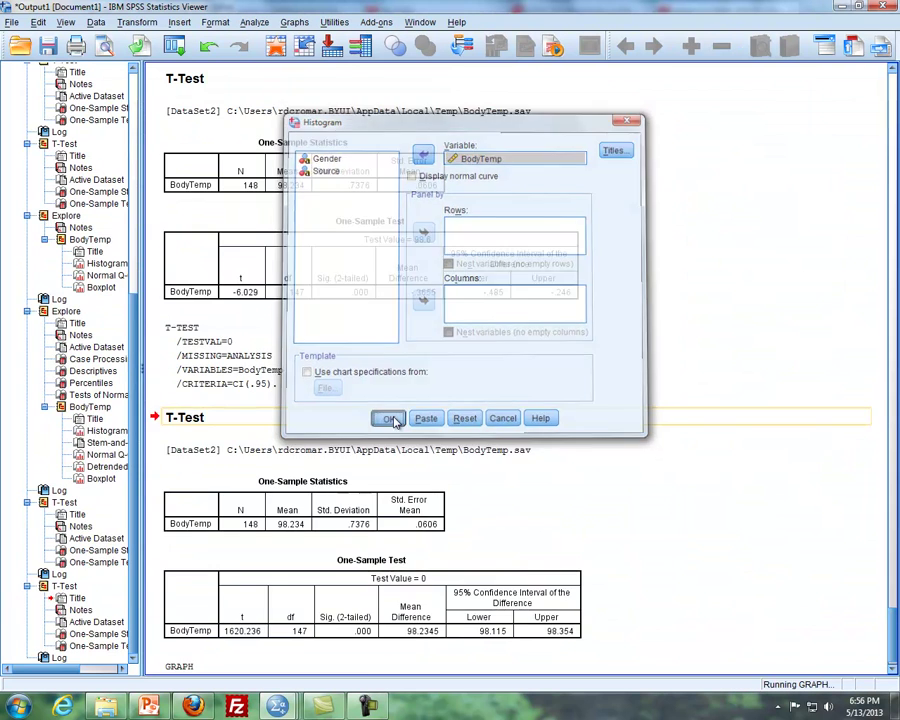